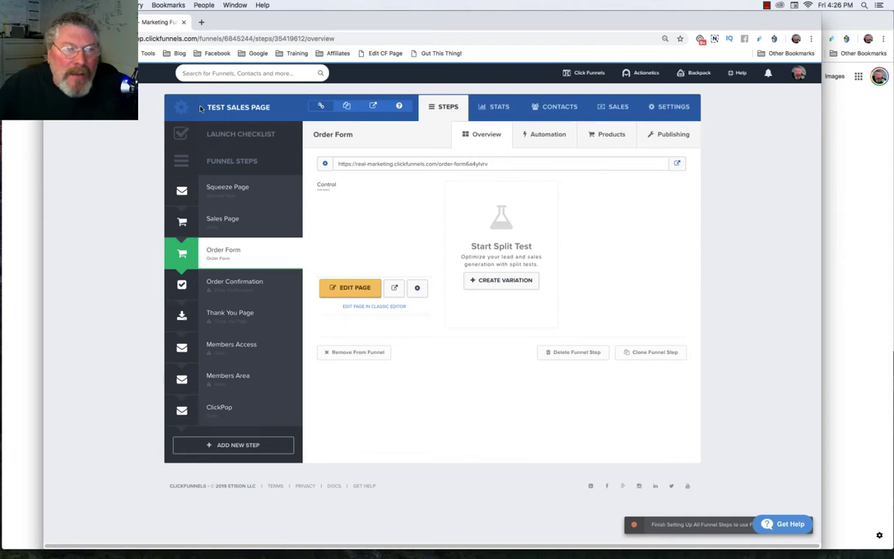
- Copy the Test Sales Page funnel's URL to the clipboard using the header-bar link icon
left_click_drag(206, 109, 273, 112)
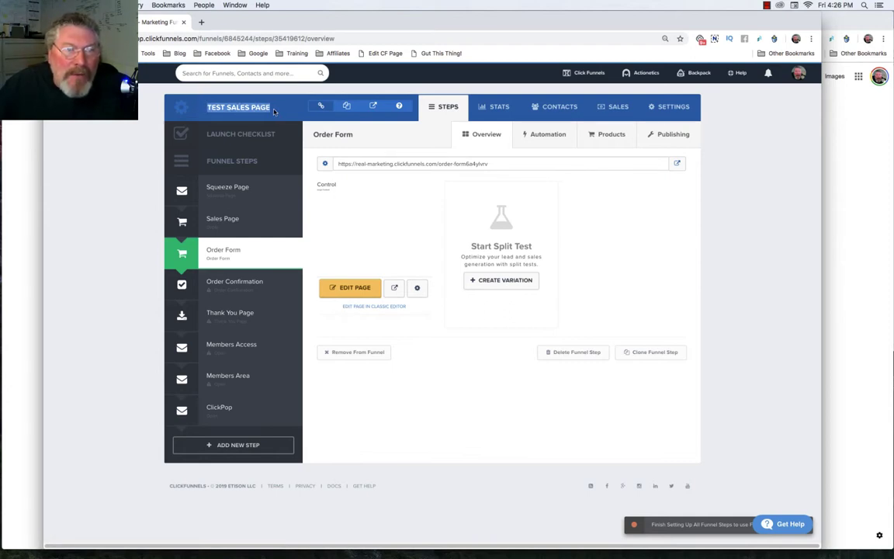
left_click(347, 108)
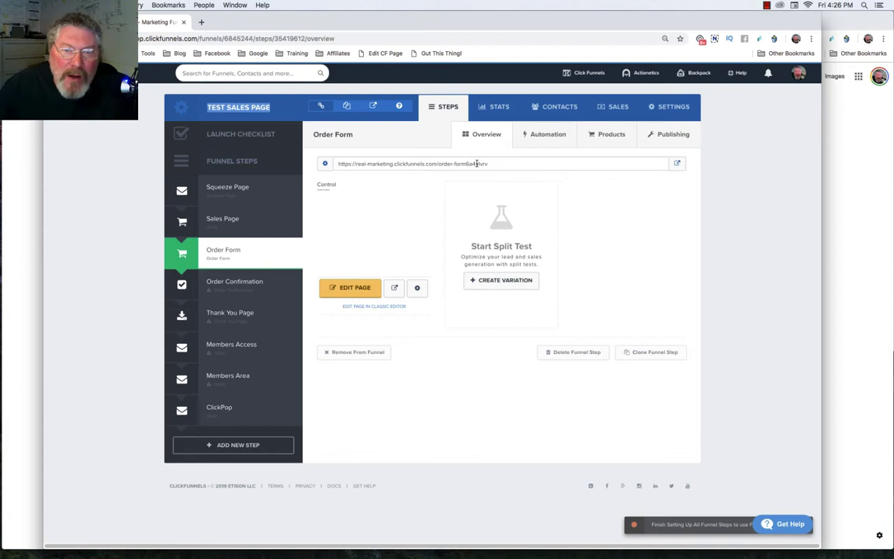
- Paste the test-sales-page URL into an untitled TextEdit note, then bring ClickFunnels back to the front
left_click(227, 194)
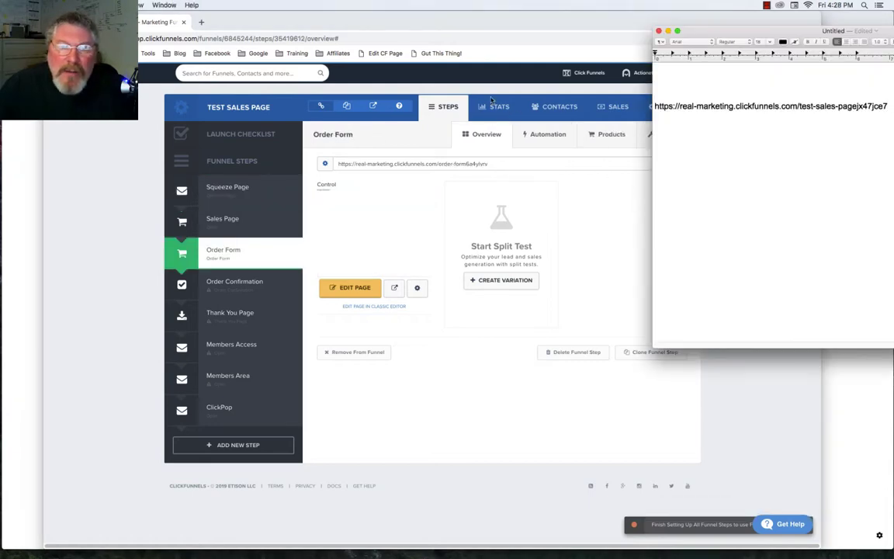
left_click(559, 196)
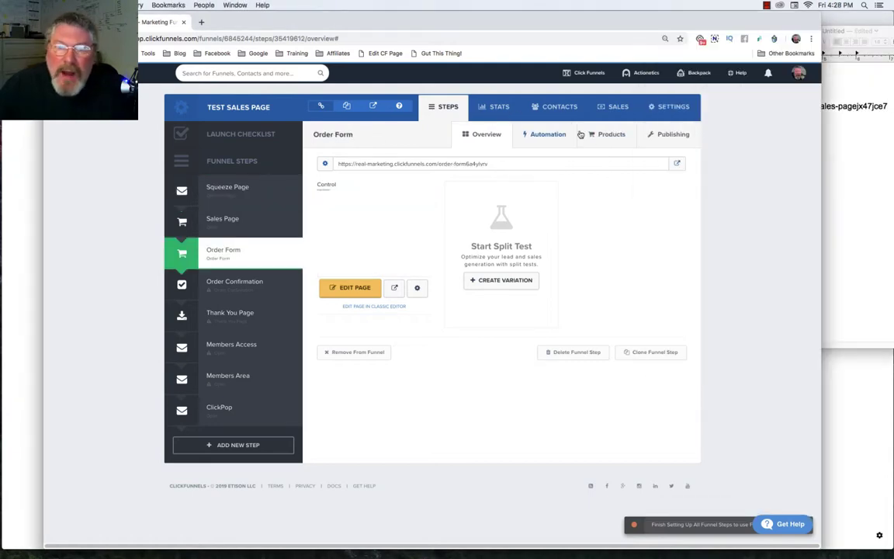
- Show the funnel's view statistics and reapply the Mar 7–8 date filter
left_click(495, 109)
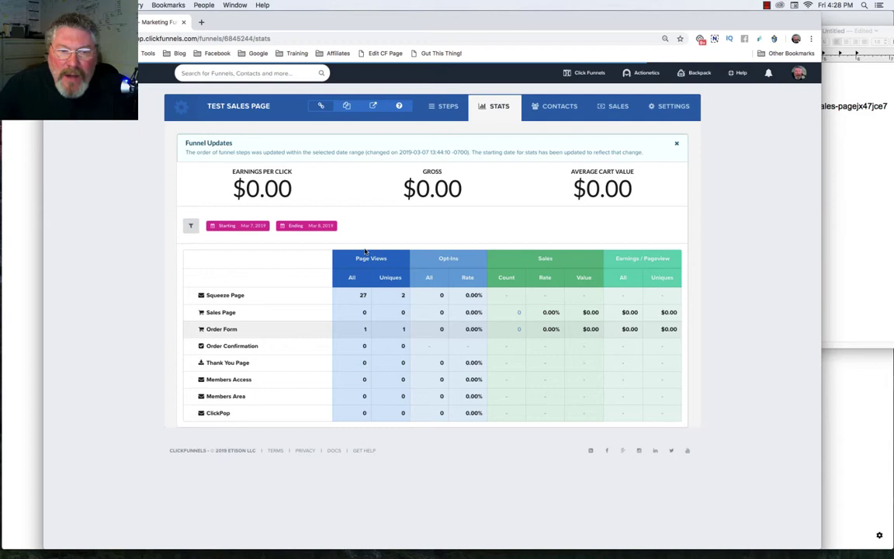
left_click(191, 227)
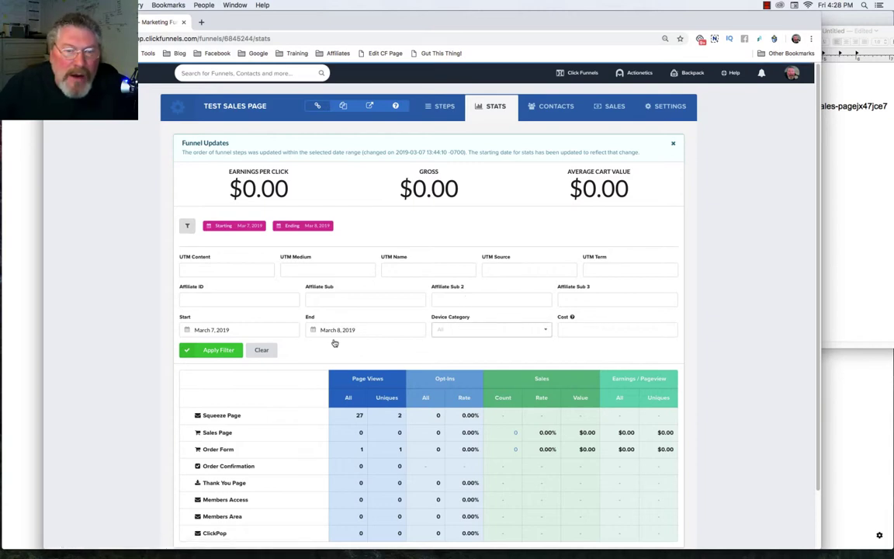
left_click(217, 350)
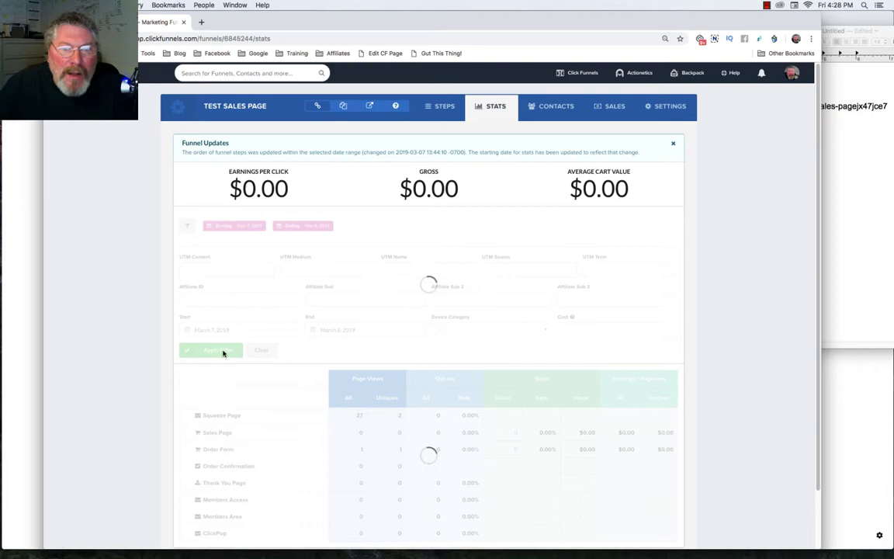
- View the funnel's contacts, keeping the date range at Last 30 Days
left_click(548, 108)
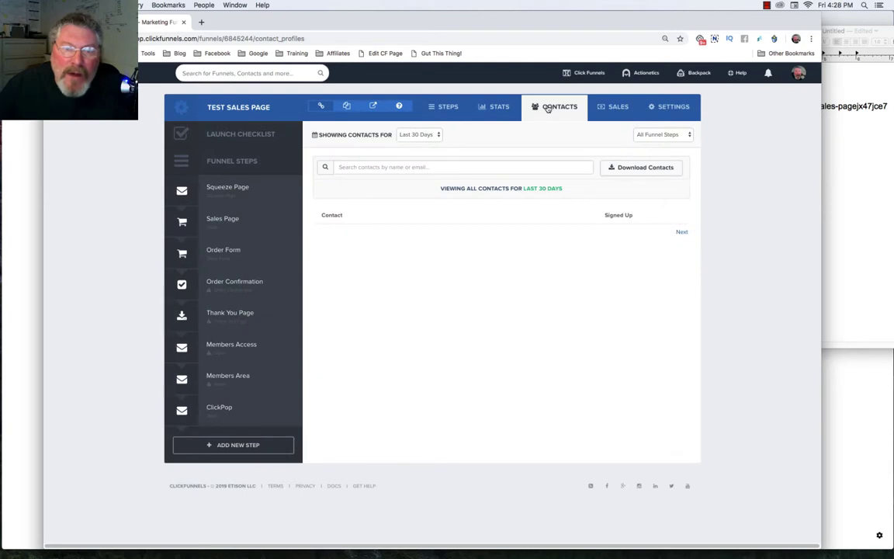
left_click(418, 135)
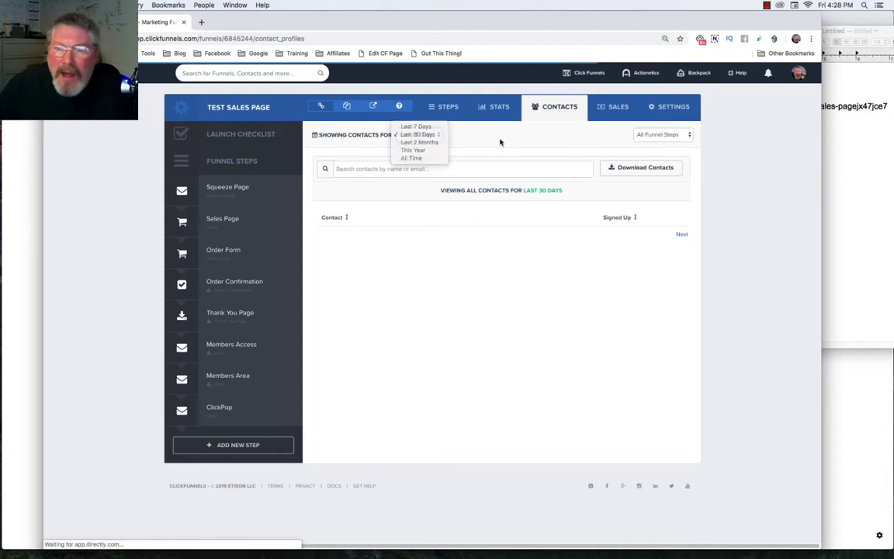
left_click(597, 126)
- Show last-30-days sales filtered to the Order Form step, which reports 0 purchases
left_click(611, 110)
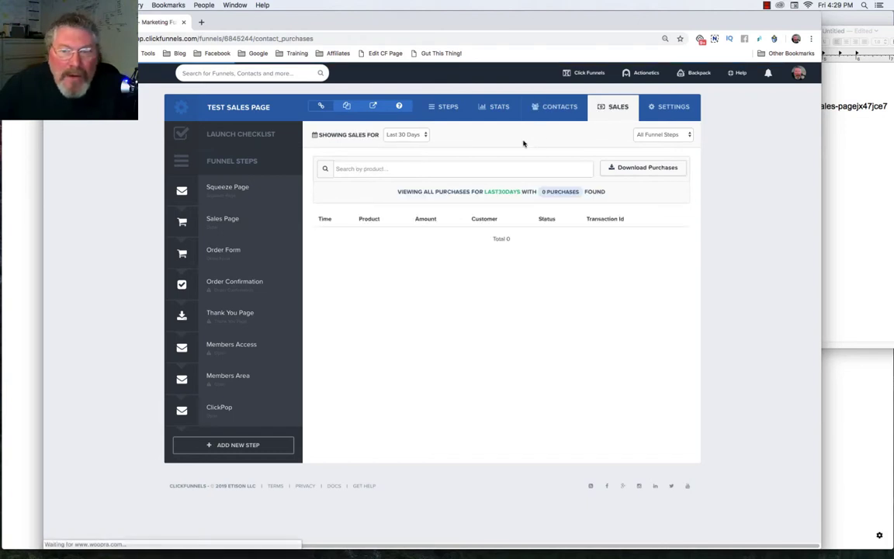
left_click(404, 135)
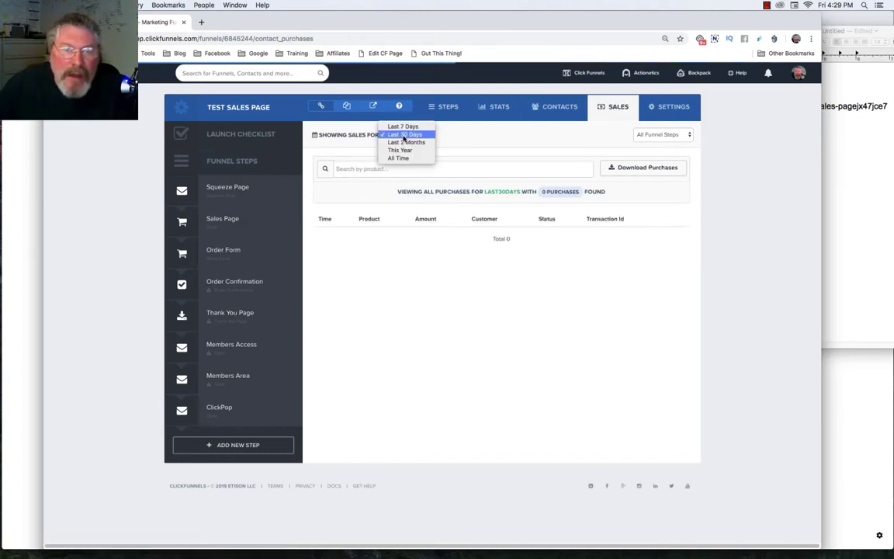
left_click(461, 135)
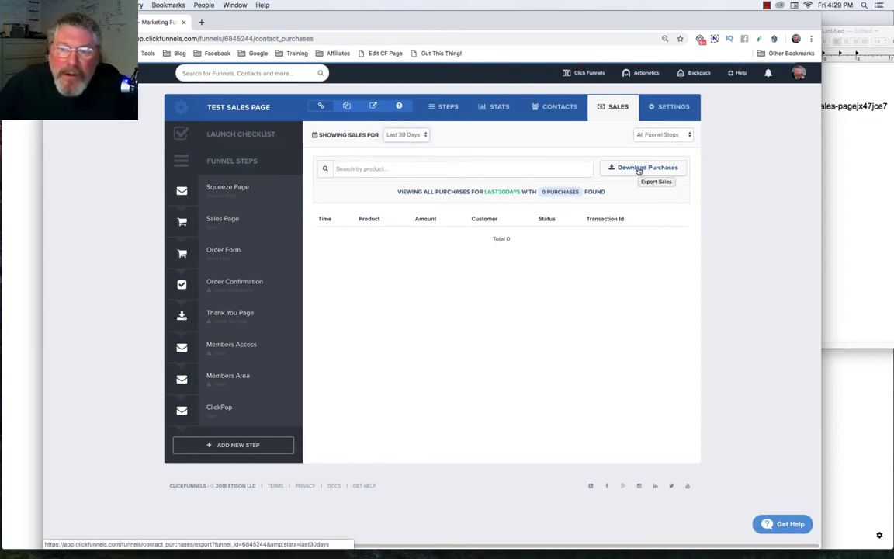
left_click(653, 136)
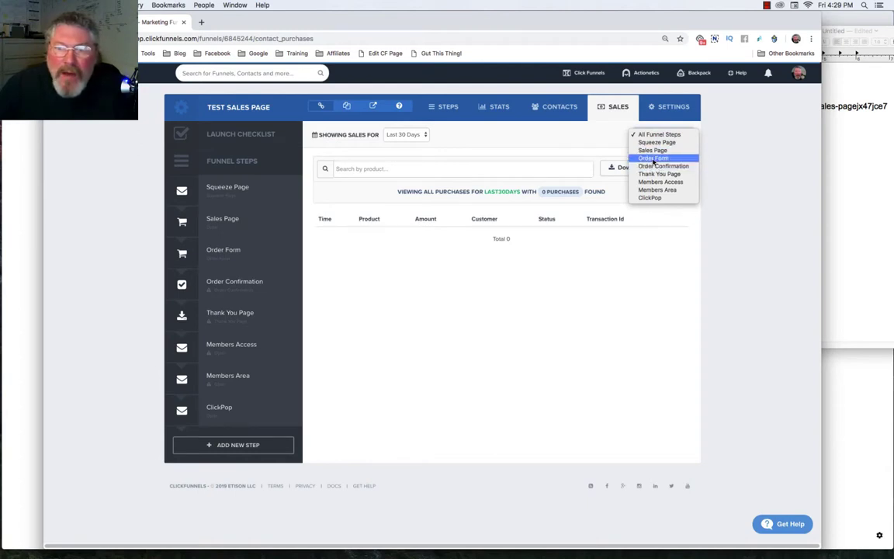
left_click(655, 159)
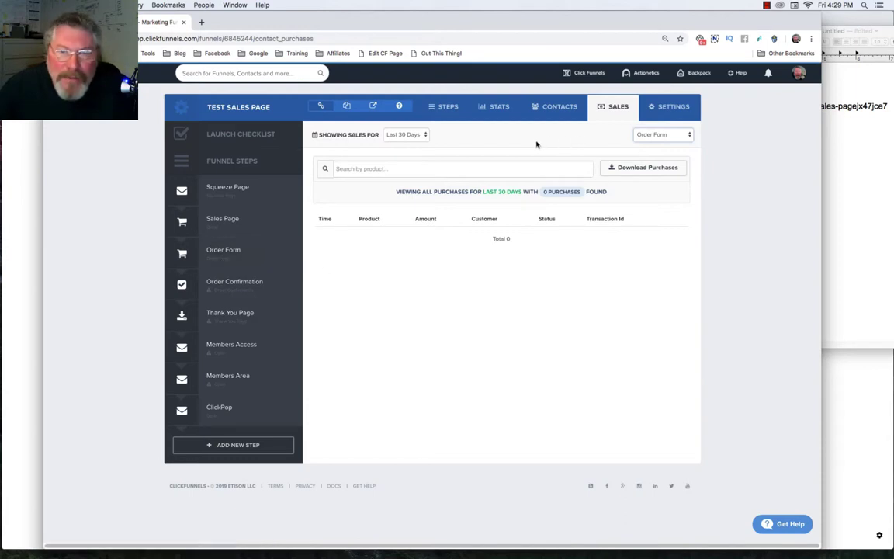
- In funnel settings, rename the funnel to 'Test Sales Page XYZ' and clear its Path field
left_click(673, 108)
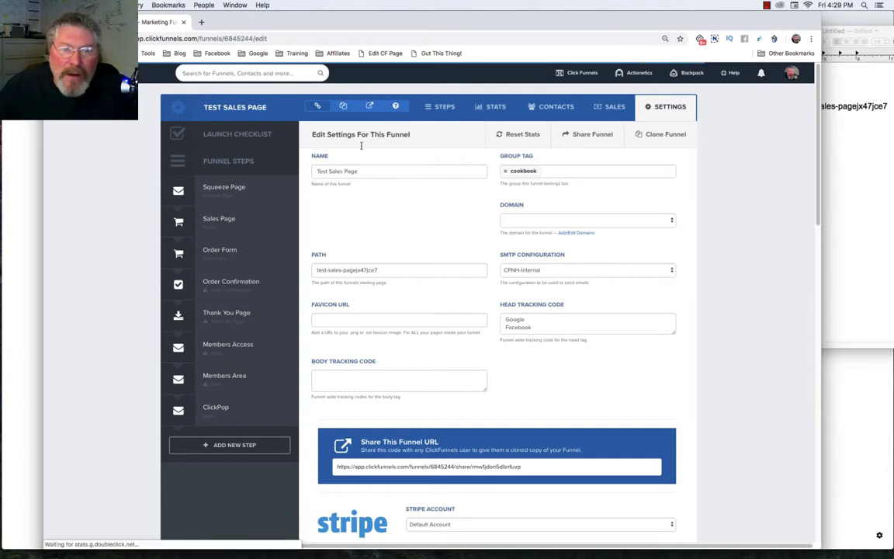
left_click(374, 171)
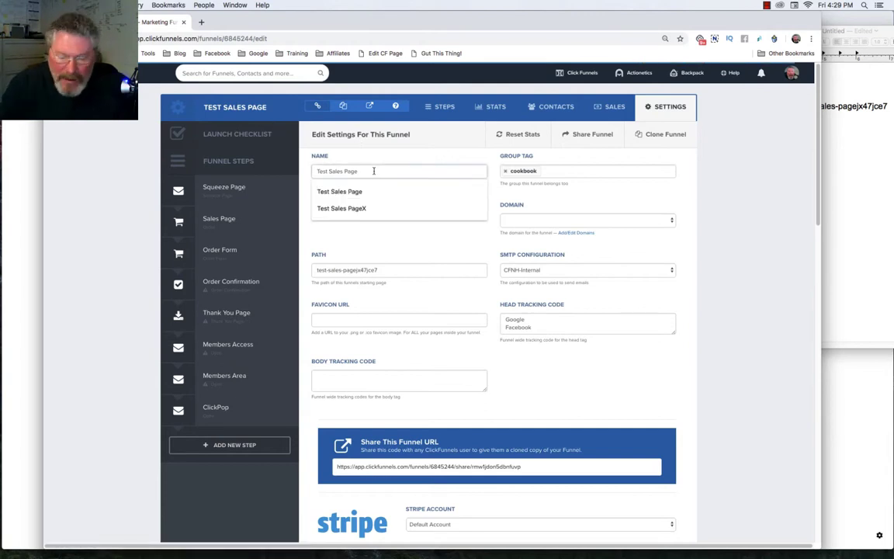
type("X")
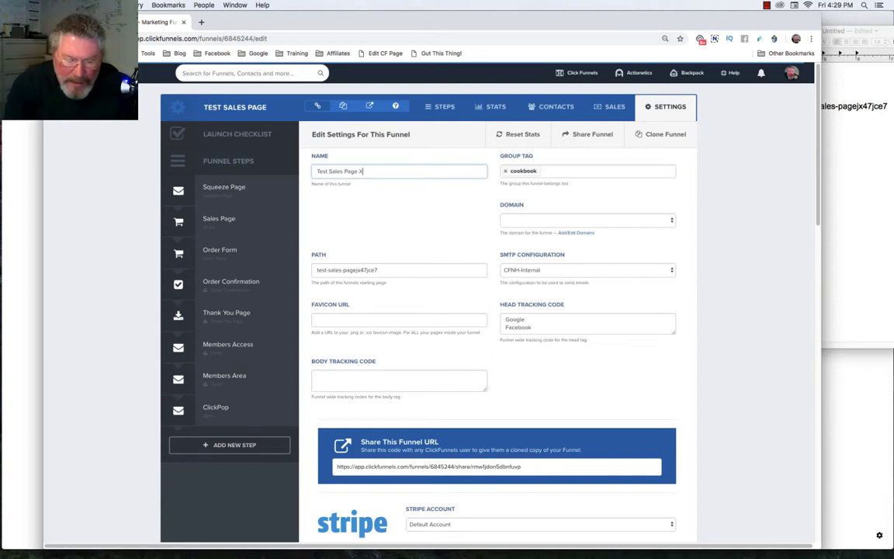
type("YZ")
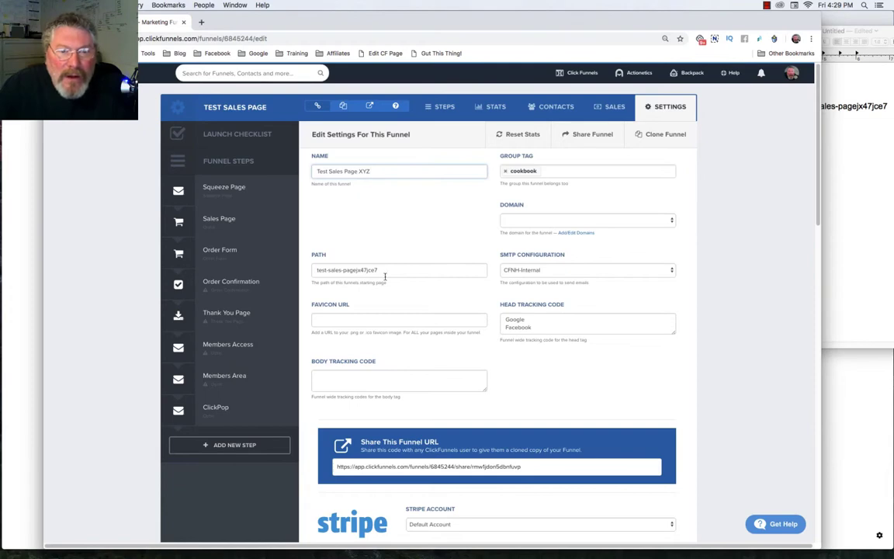
left_click_drag(378, 270, 301, 274)
key("BackSpace")
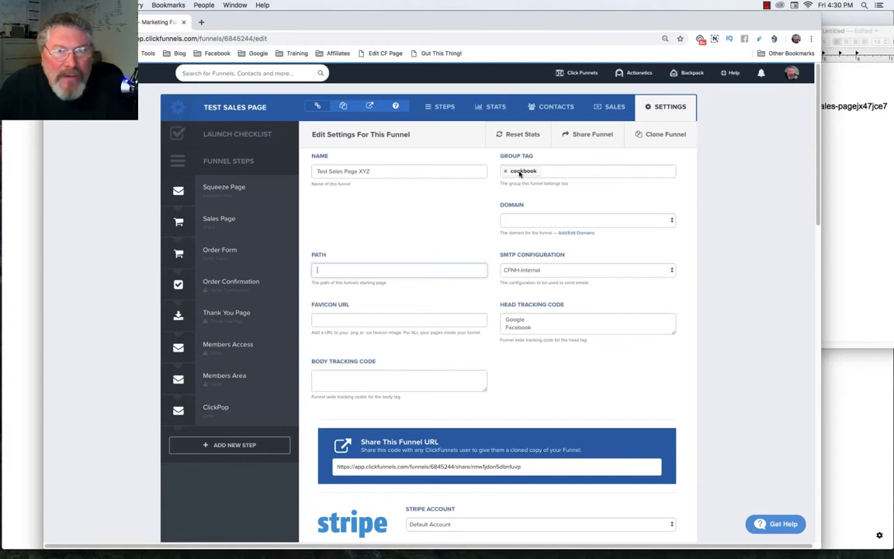
- Choose realfunnelmarketing.com as the funnel domain and leave CFNH-Internal as the SMTP configuration
mouse_move(580, 73)
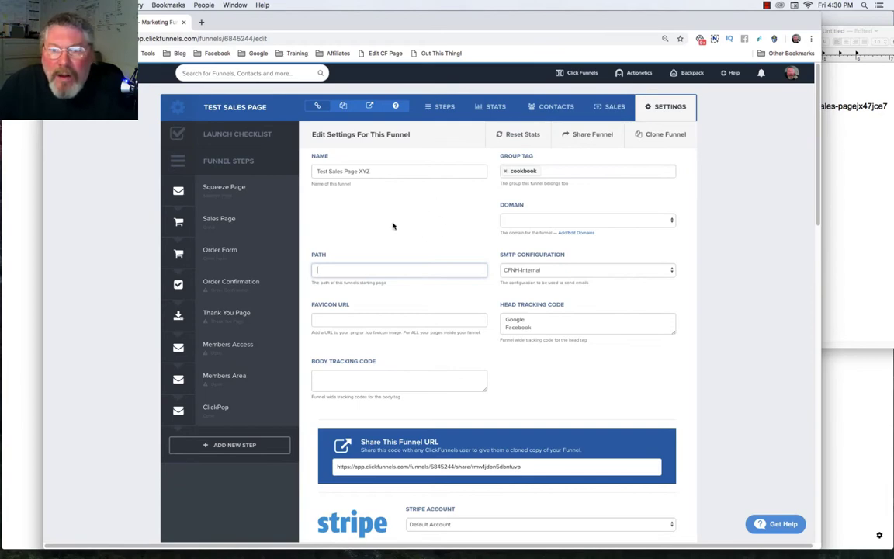
left_click(513, 221)
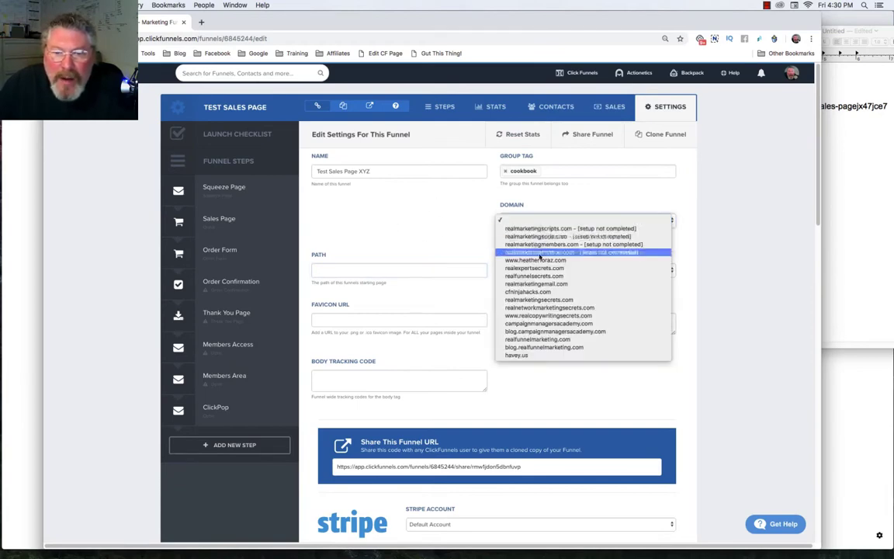
left_click(536, 340)
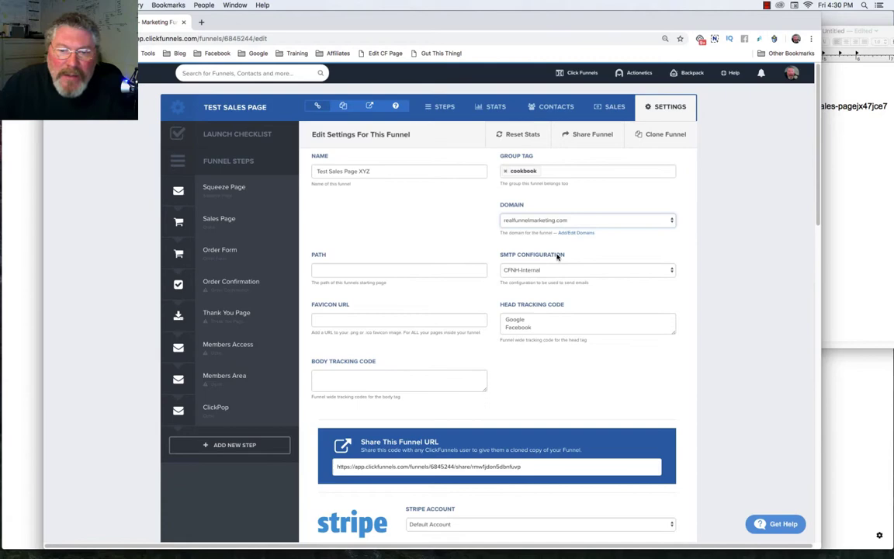
left_click(528, 269)
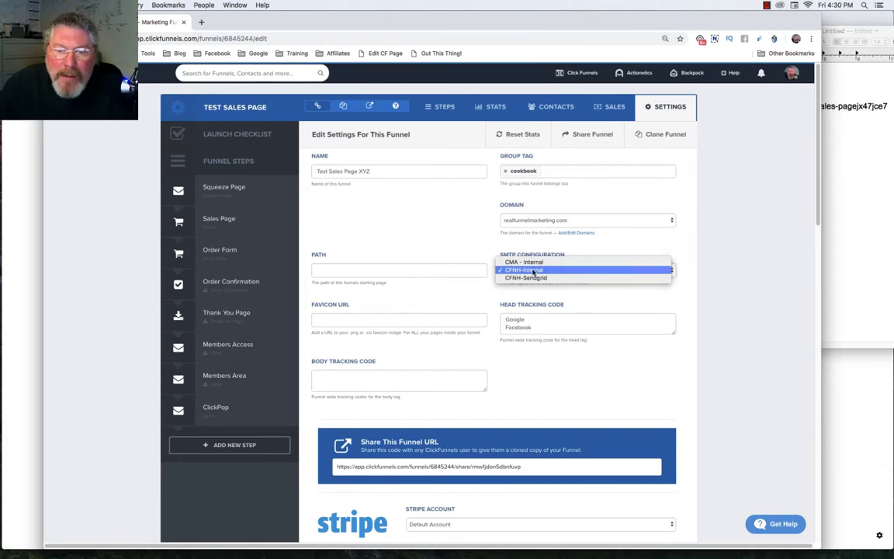
left_click(534, 271)
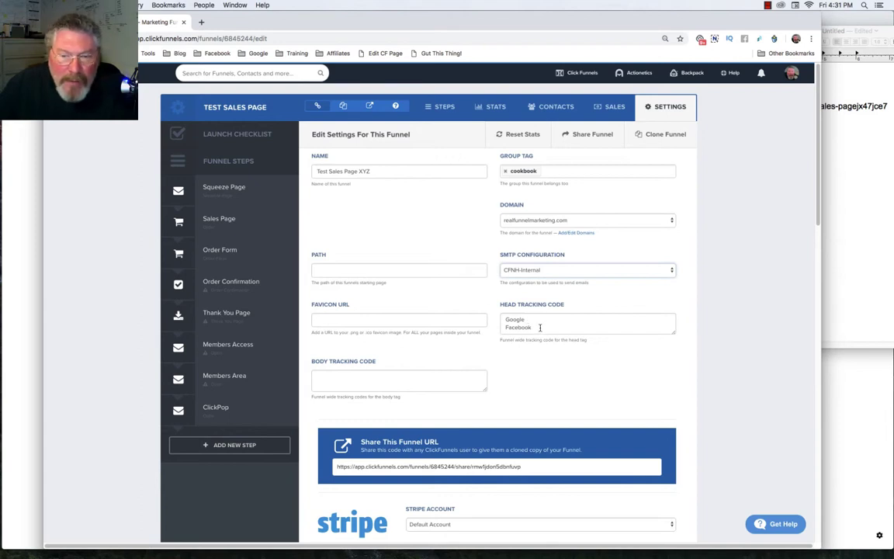
- Delete the Google and Facebook entries from the Head Tracking Code box
left_click_drag(540, 327, 501, 317)
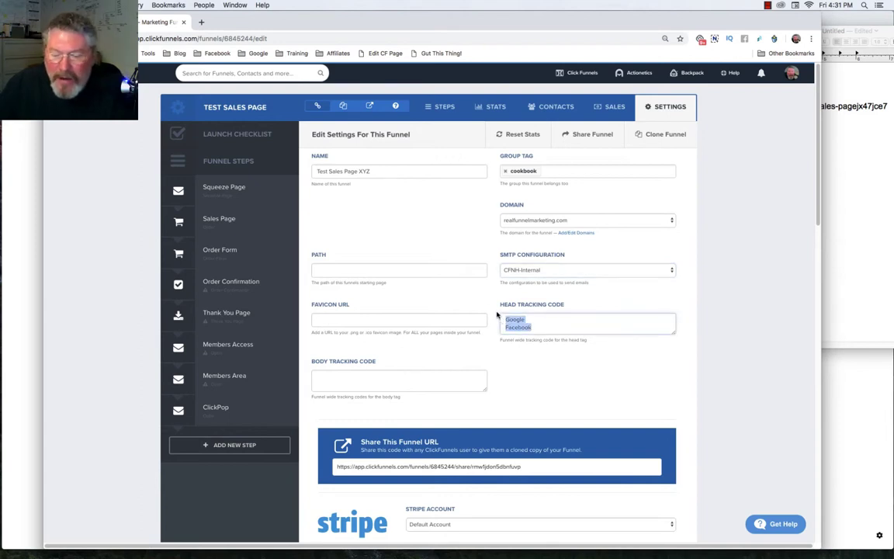
key("BackSpace")
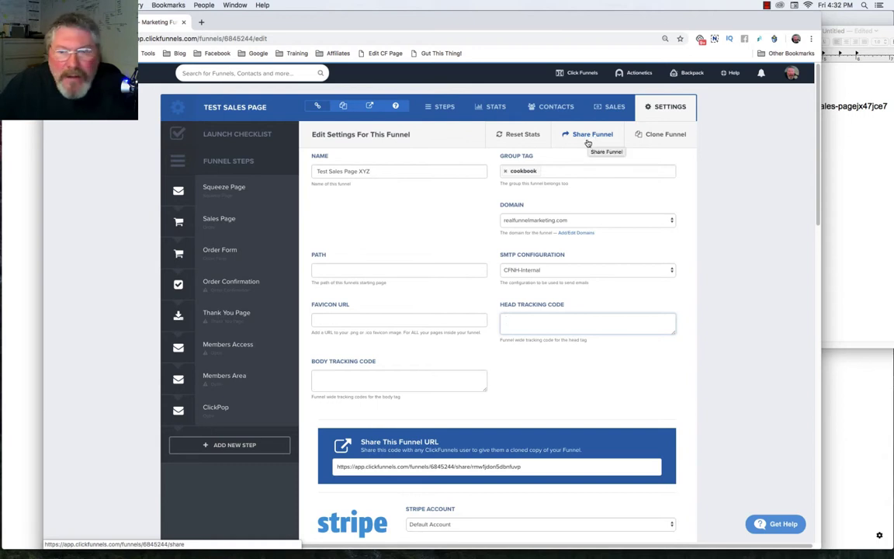
scroll(476, 205, "down", 4)
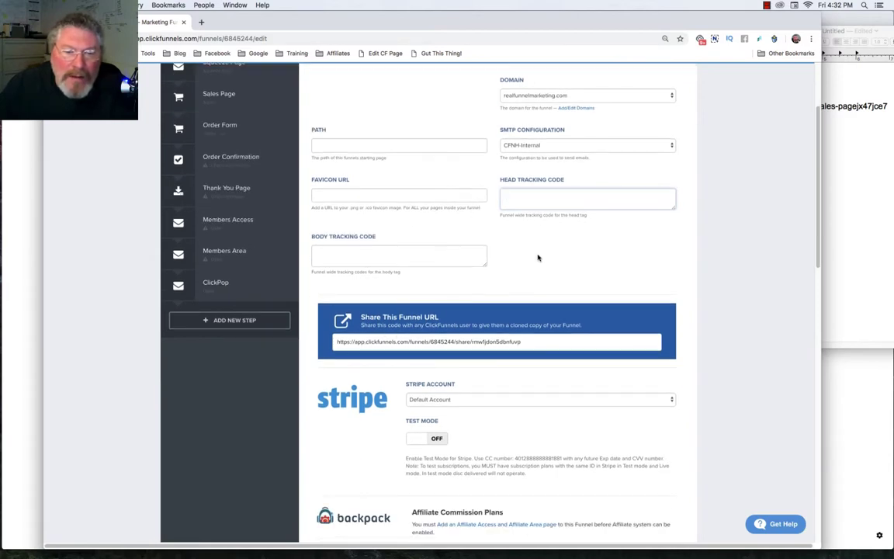
scroll(545, 240, "up", 3)
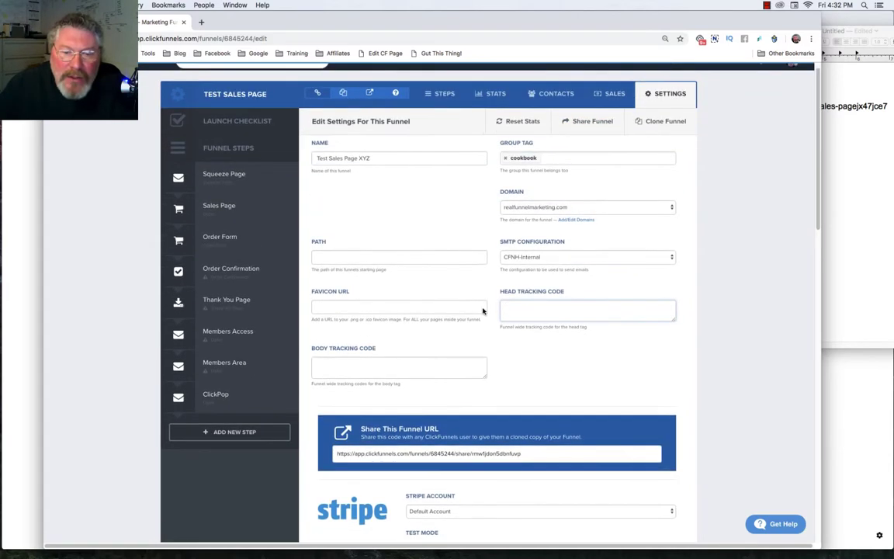
scroll(482, 311, "down", 8)
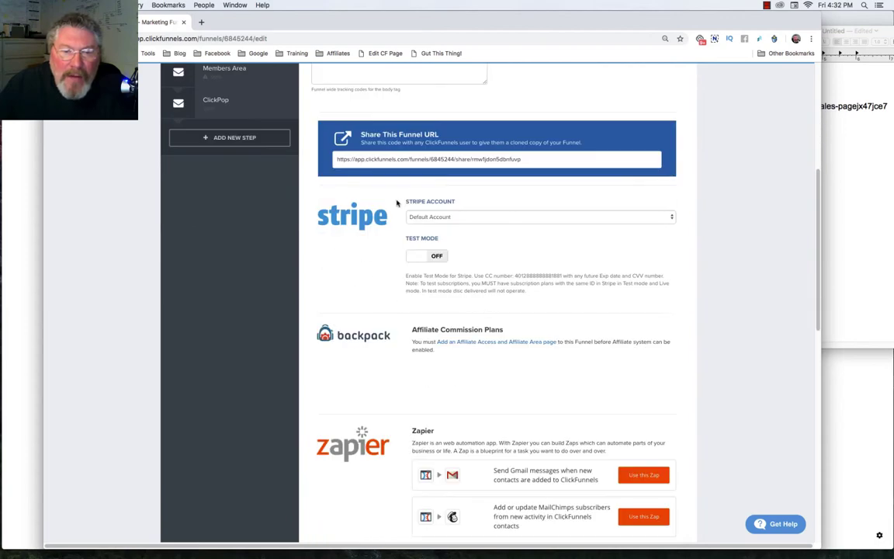
left_click(484, 217)
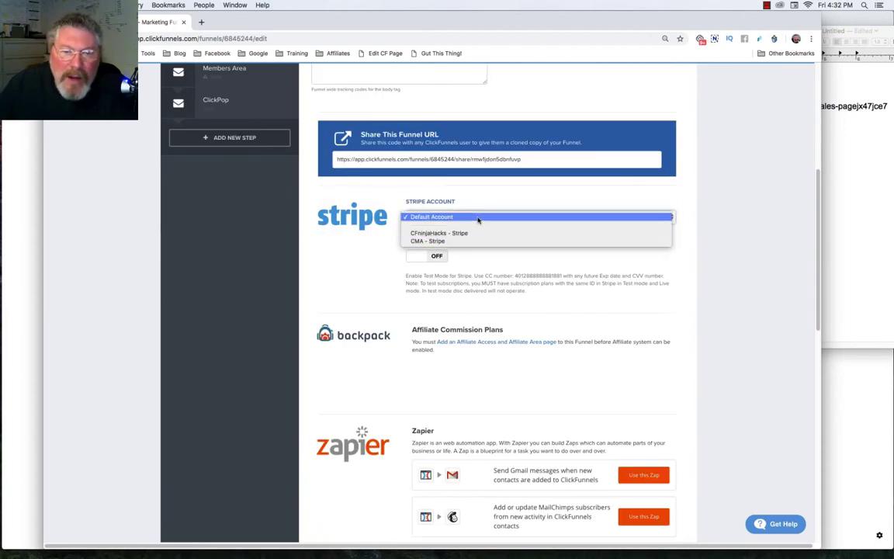
left_click(478, 217)
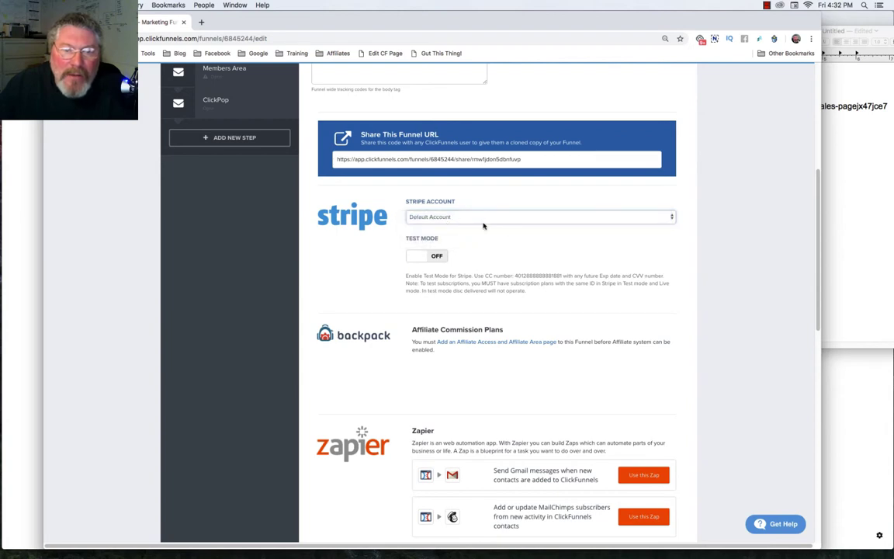
left_click(442, 257)
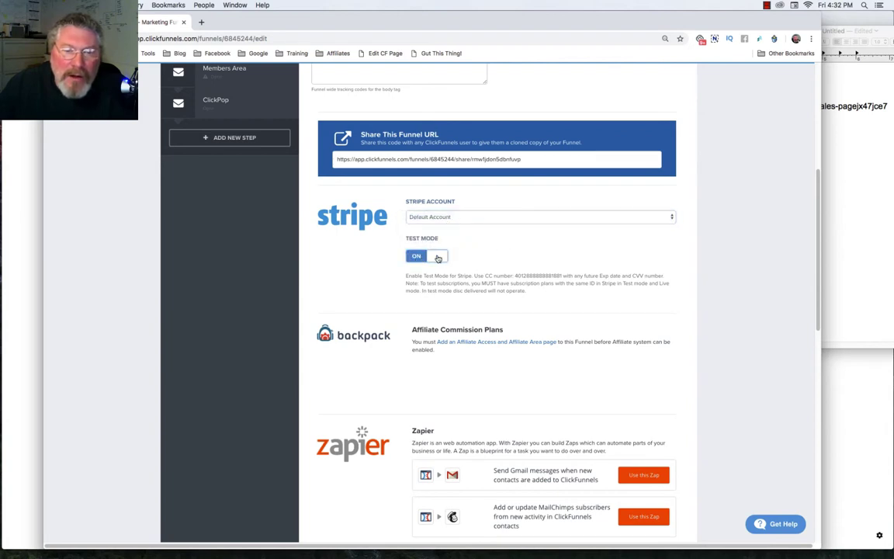
left_click(439, 258)
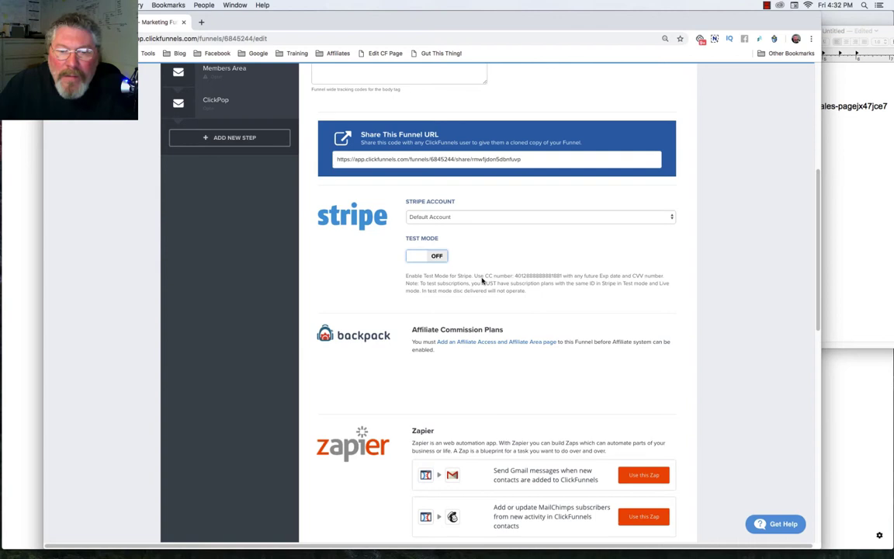
left_click_drag(405, 277, 515, 275)
double_click(532, 275)
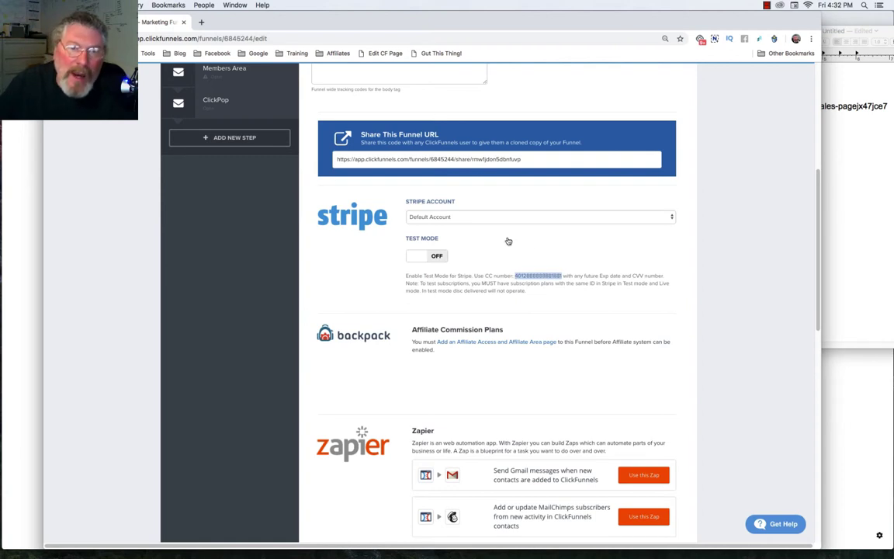
scroll(371, 264, "down", 3)
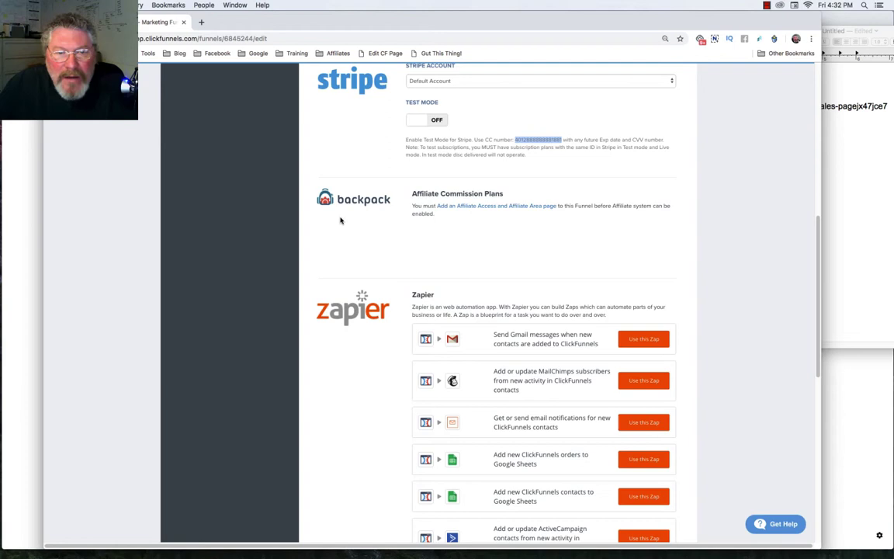
scroll(340, 220, "down", 4)
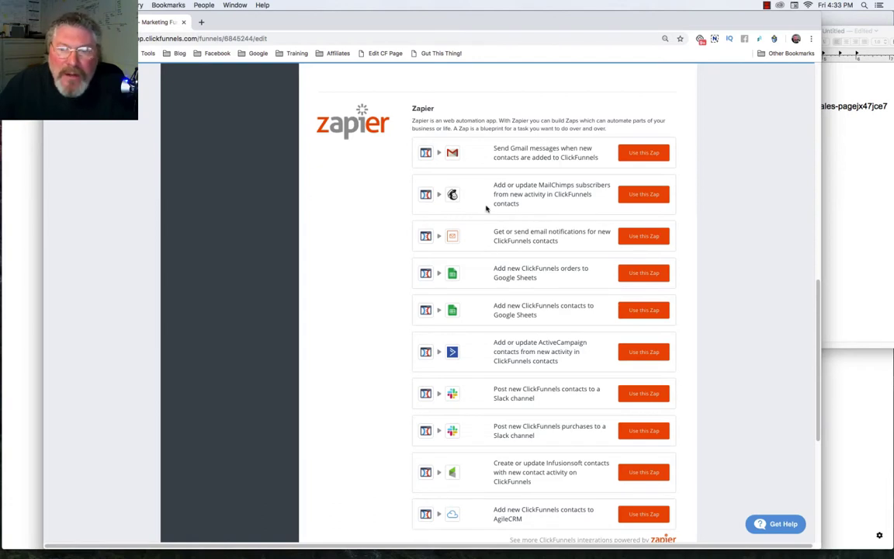
scroll(486, 208, "down", 2)
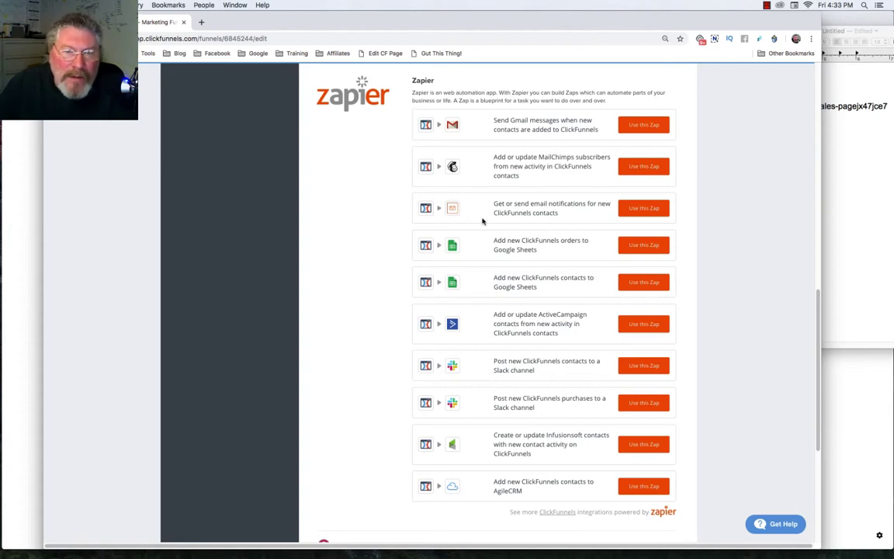
scroll(482, 222, "down", 4)
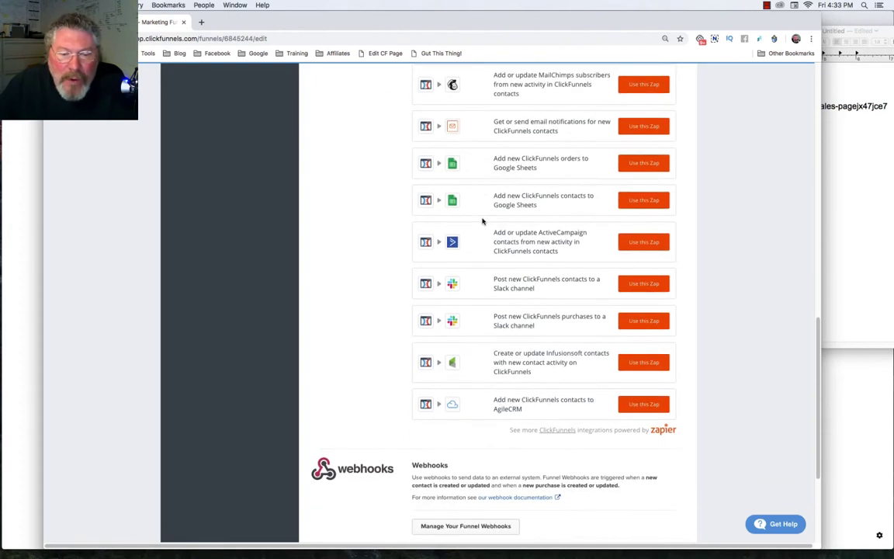
scroll(482, 222, "down", 4)
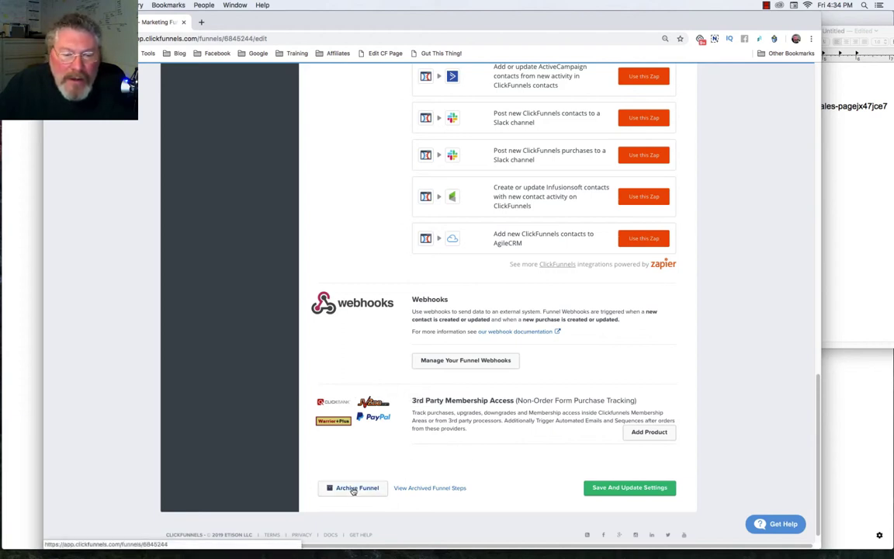
mouse_move(354, 490)
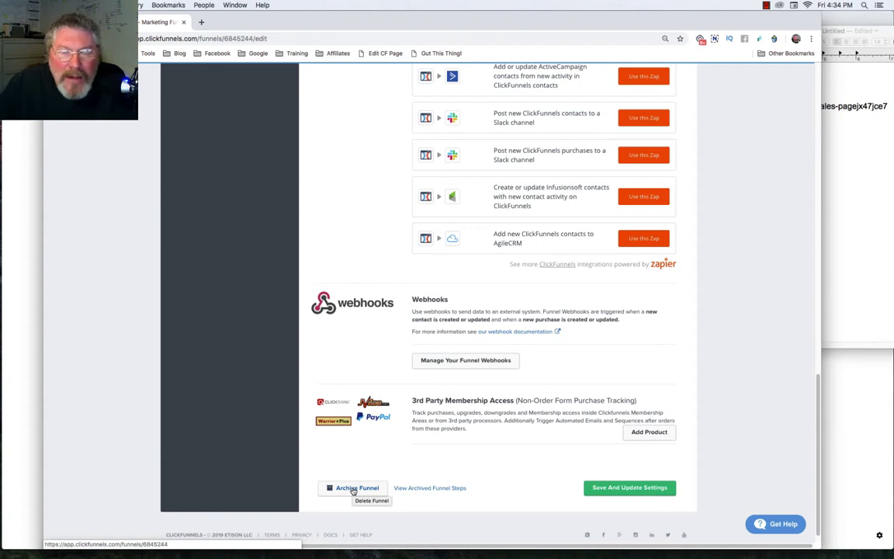
scroll(353, 491, "up", 15)
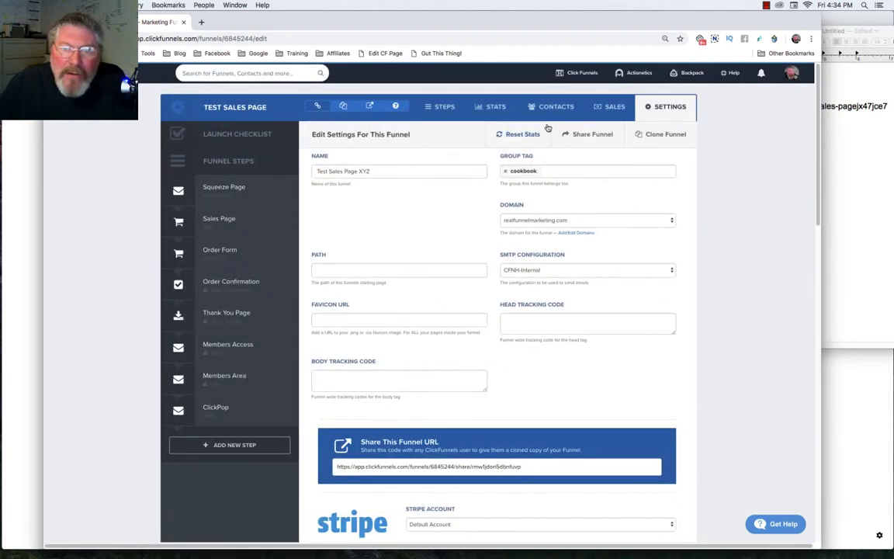
mouse_move(577, 73)
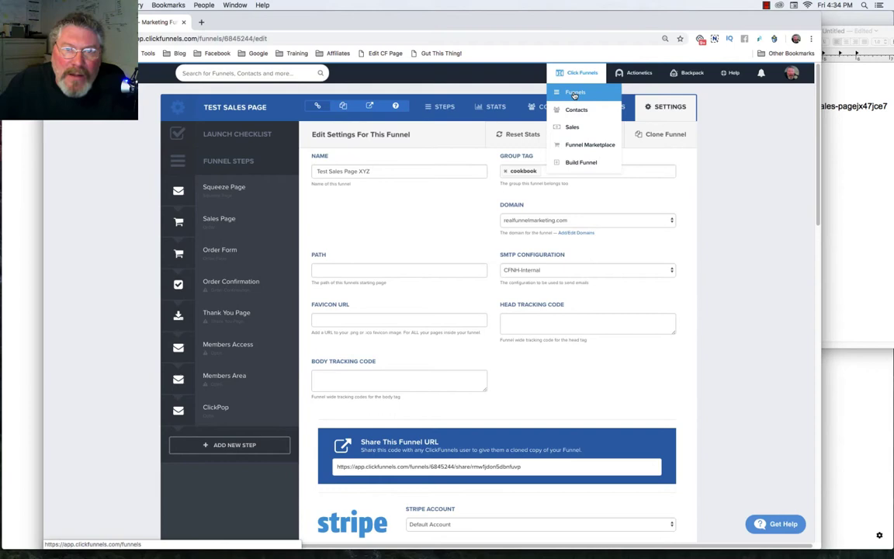
scroll(399, 253, "down", 15)
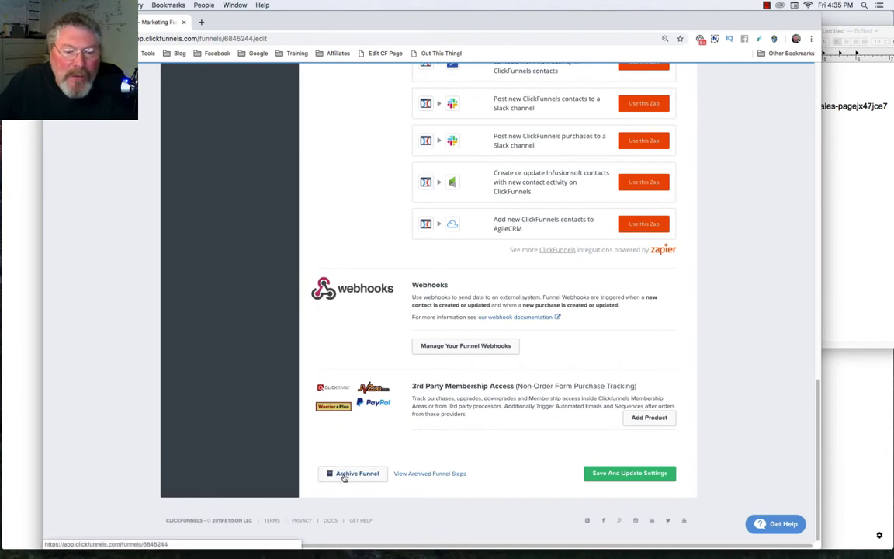
left_click(343, 475)
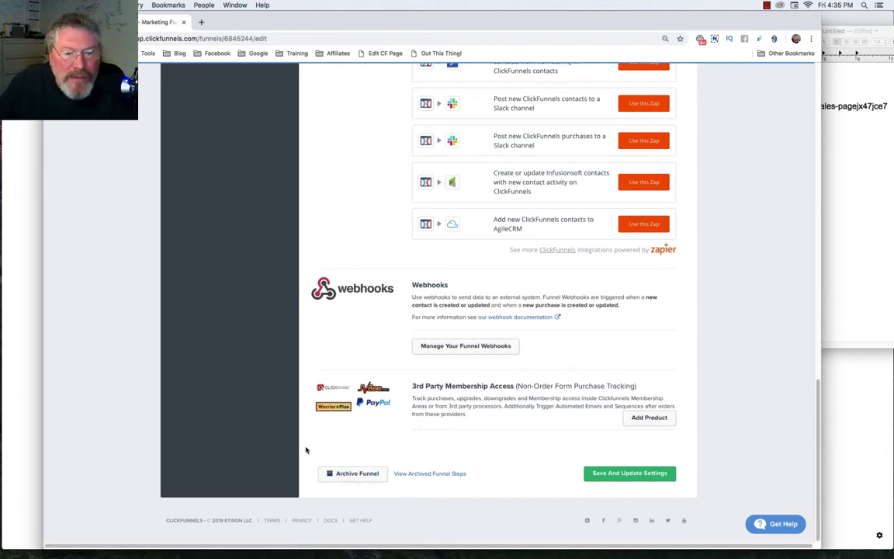
left_click(335, 476)
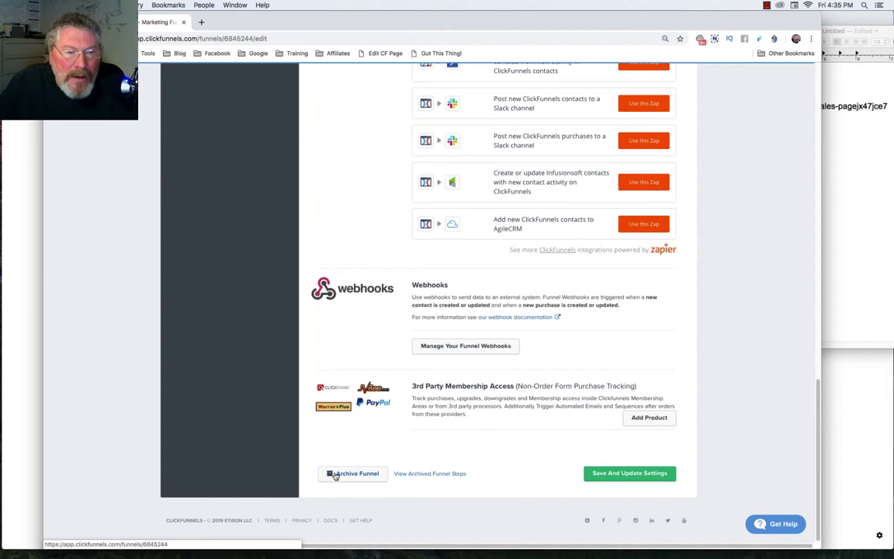
left_click(335, 476)
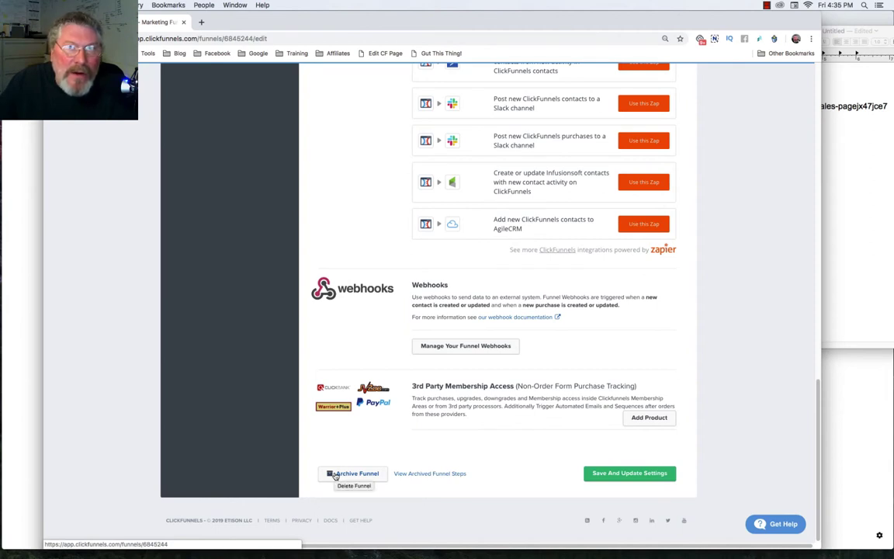
- Save the settings, confirm the step URL uses realfunnelmarketing.com, and check the auto-generated path 'test-sales-page-xyzagk9nwse'
left_click(594, 475)
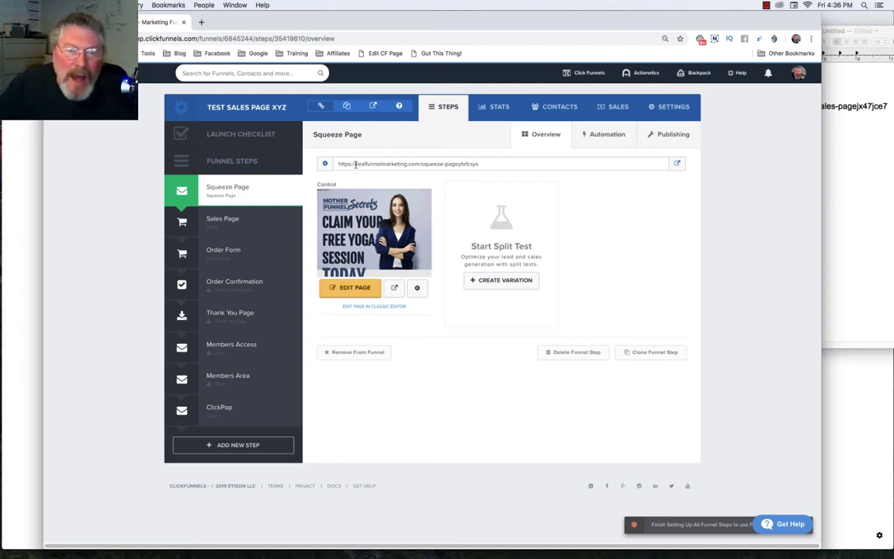
double_click(355, 164)
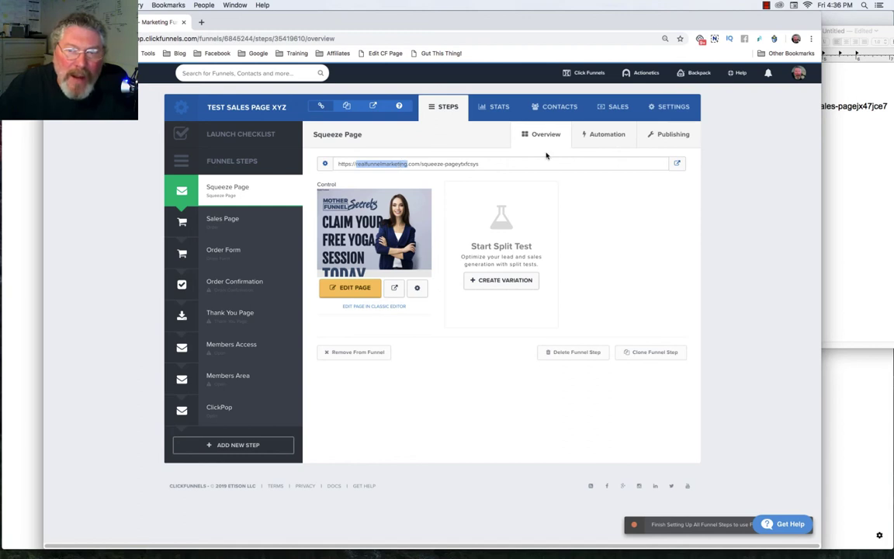
left_click(672, 107)
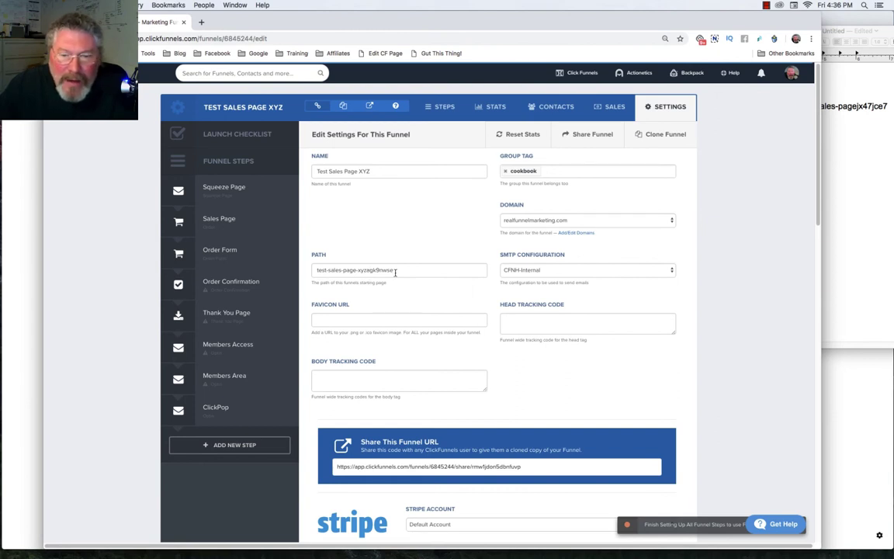
- Open the Squeeze Page step's overview from the Funnel Steps sidebar
left_click(218, 188)
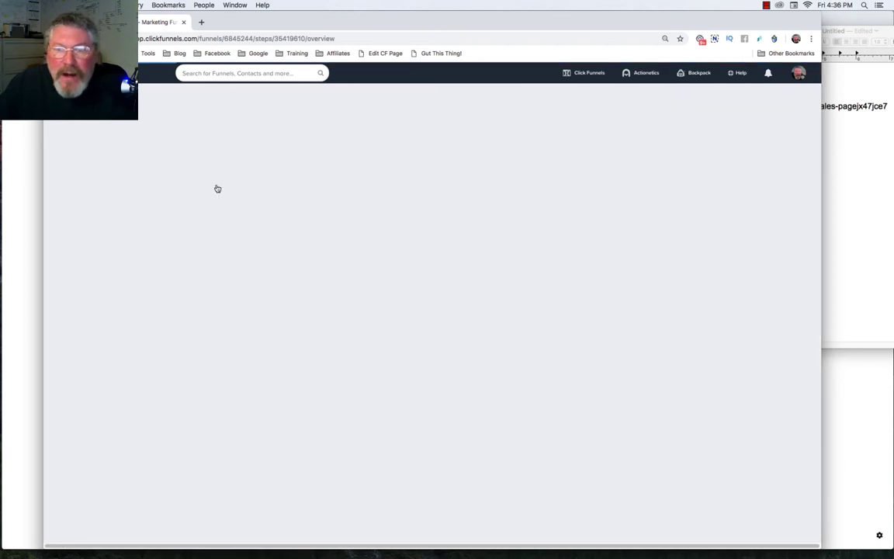